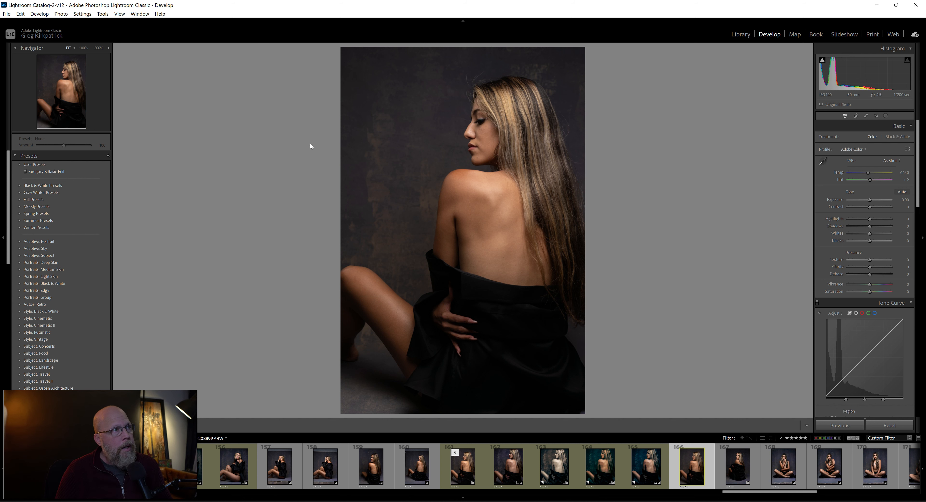
Set the portrait's Highlights to +21 and Shadows to +26, and reset Exposure to its default
{"action": "left_click", "coordinate": [355, 134]}
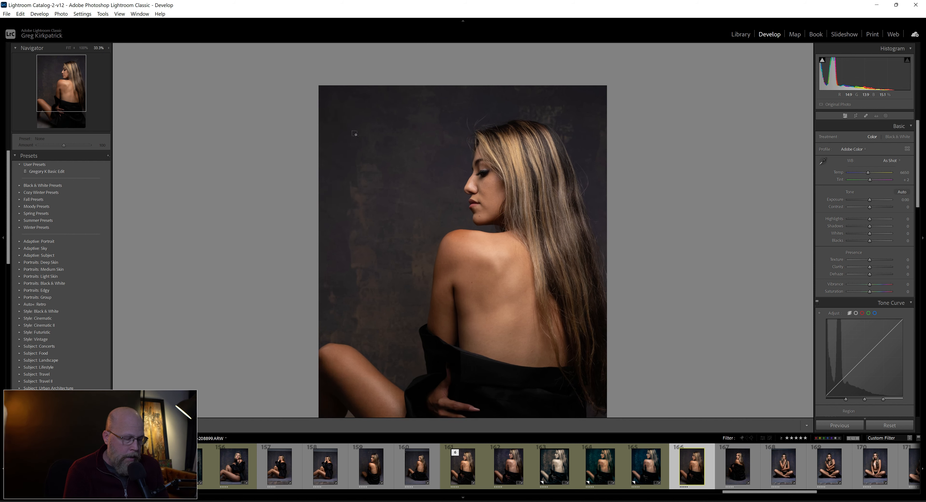
{"action": "key", "text": "ctrl+minus"}
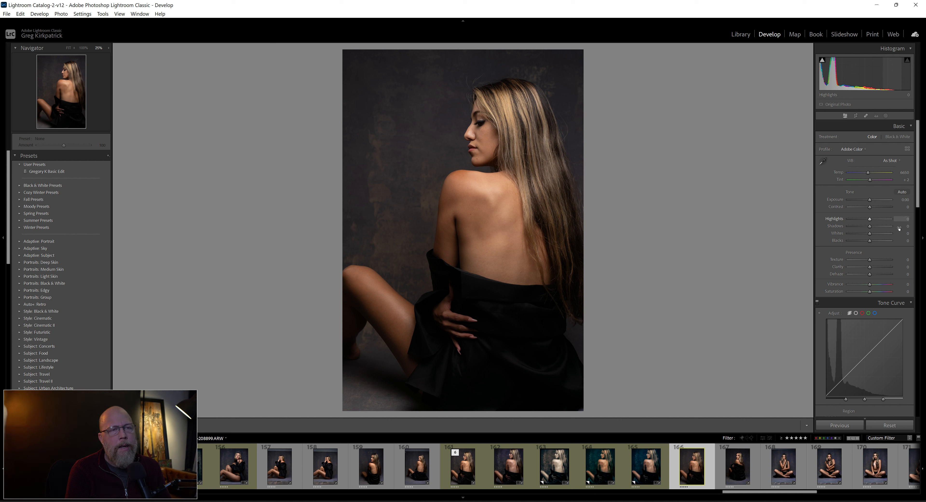
{"action": "left_click_drag", "start_coordinate": [870, 219], "coordinate": [876, 227]}
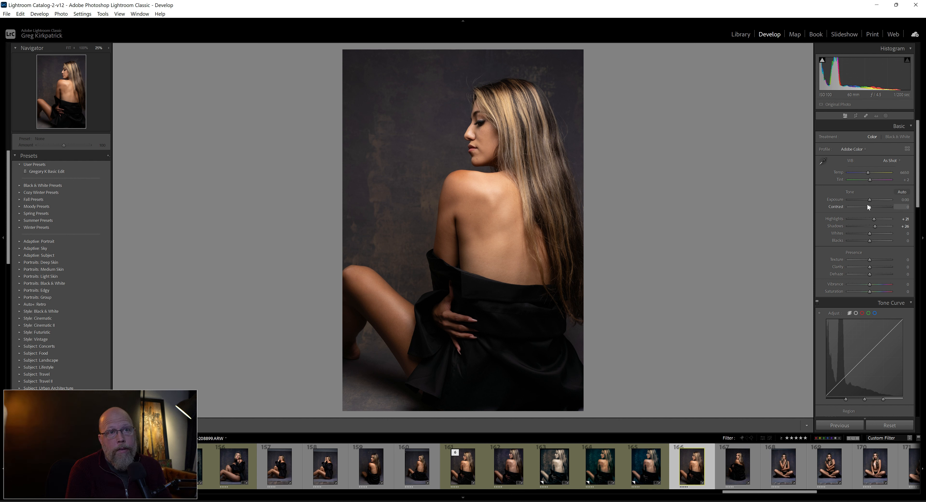
{"action": "left_click_drag", "start_coordinate": [870, 200], "coordinate": [869, 197]}
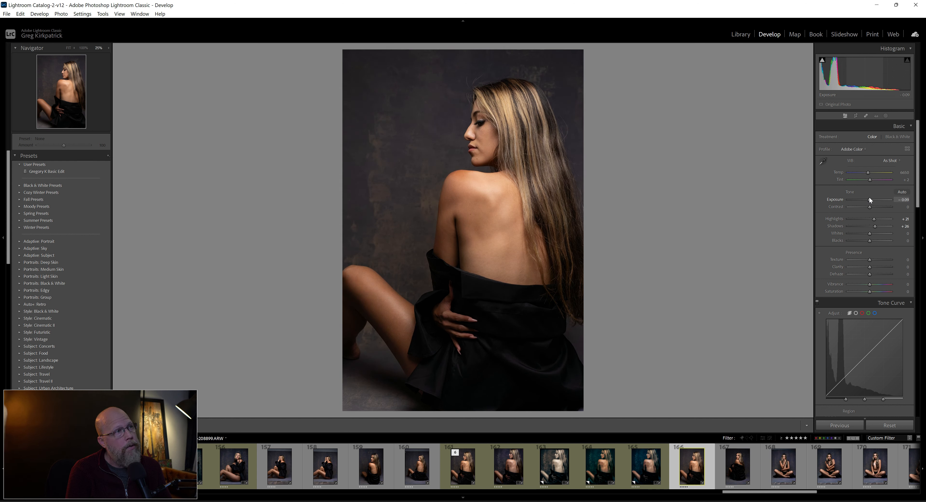
{"action": "double_click", "coordinate": [872, 198]}
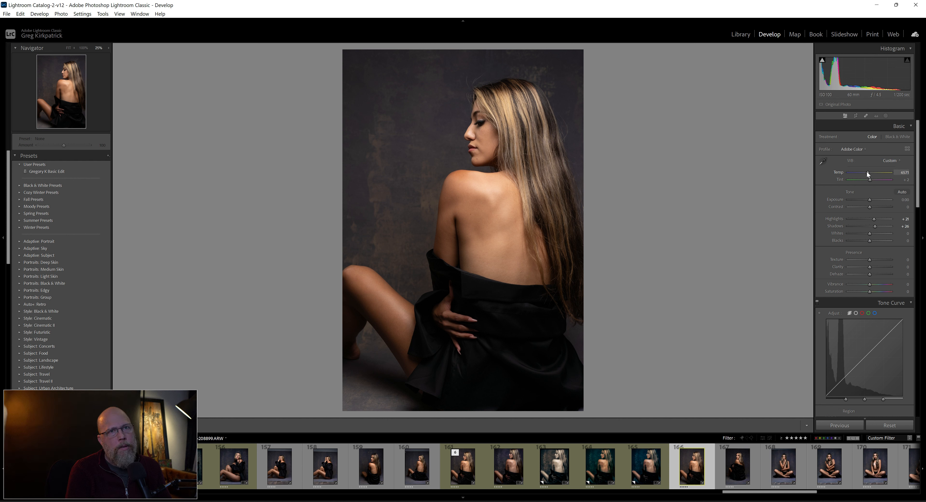
Cool the white balance to a Temp of 5600, and fine-tune it to 5886
{"action": "left_click", "coordinate": [903, 172]}
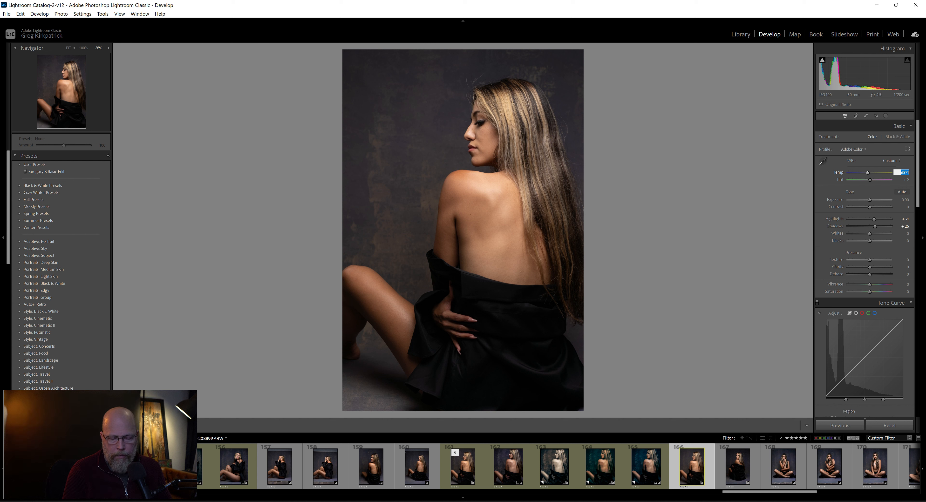
{"action": "type", "text": "5600"}
{"action": "key", "text": "Return"}
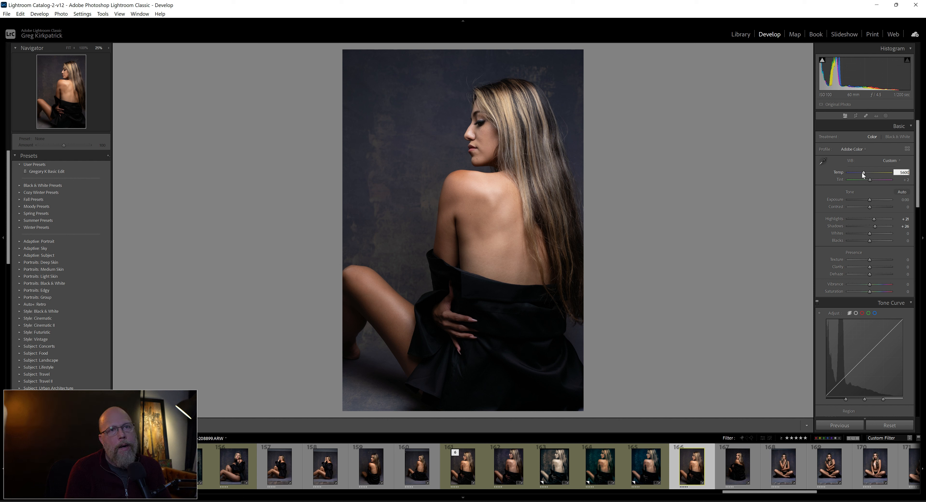
{"action": "left_click", "coordinate": [792, 192]}
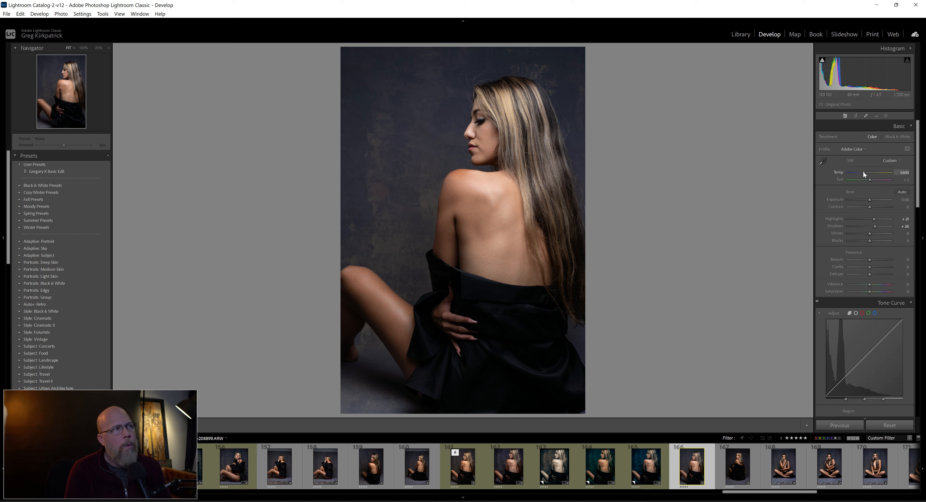
{"action": "left_click_drag", "start_coordinate": [863, 172], "coordinate": [865, 173]}
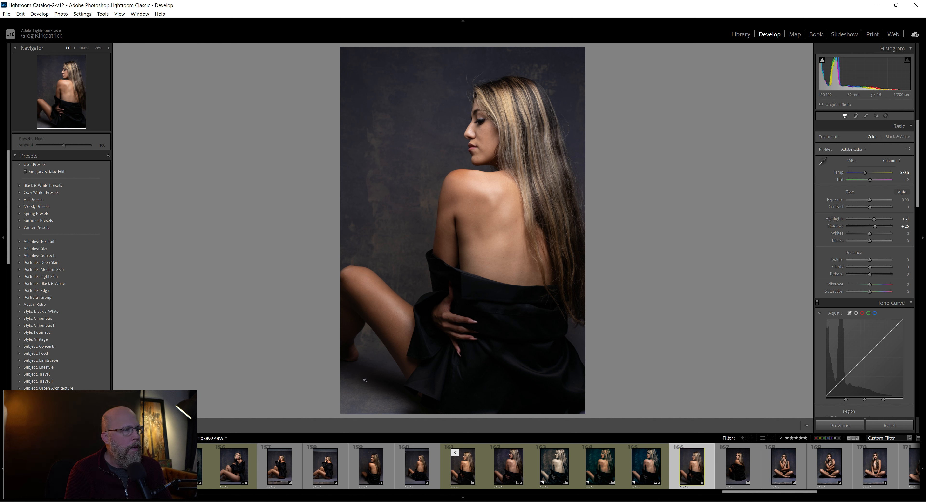
Set Contrast to +11, Blacks to +19, Texture to -19 and Vibrance to +17
{"action": "left_click_drag", "start_coordinate": [870, 207], "coordinate": [872, 208]}
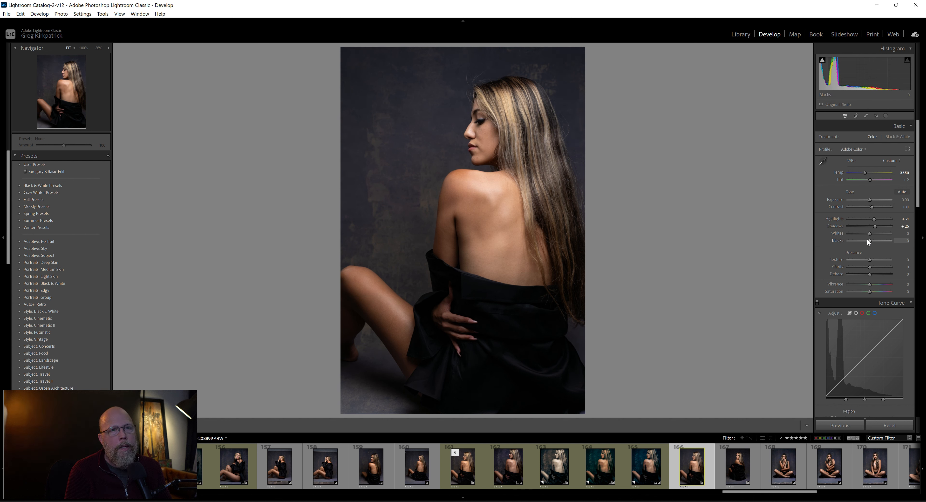
{"action": "left_click_drag", "start_coordinate": [867, 239], "coordinate": [872, 236]}
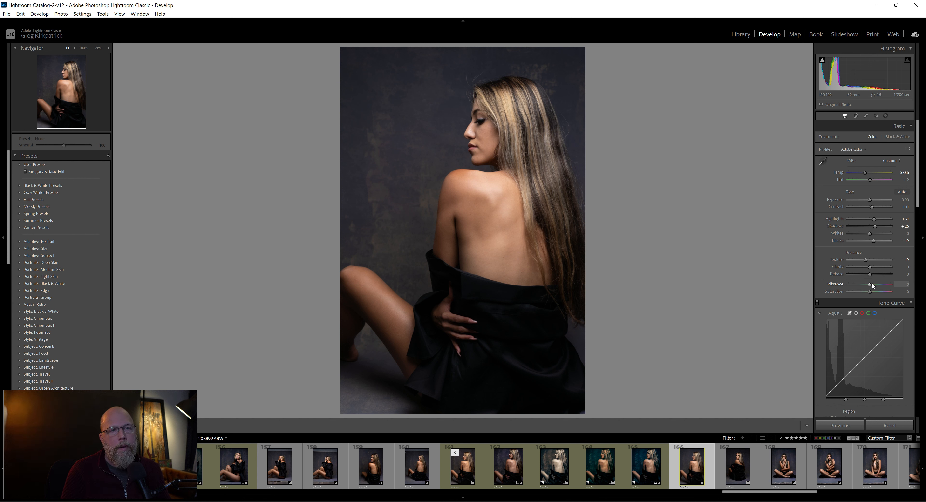
{"action": "left_click_drag", "start_coordinate": [872, 283], "coordinate": [874, 283]}
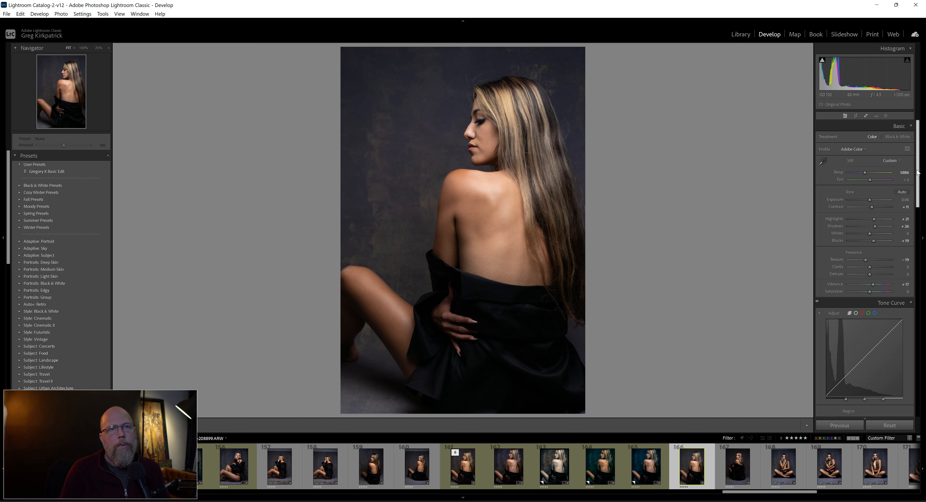
Set the sharpening Masking to 80 in the Detail settings and return to the Basic adjustments
{"action": "left_click_drag", "start_coordinate": [918, 175], "coordinate": [922, 305]}
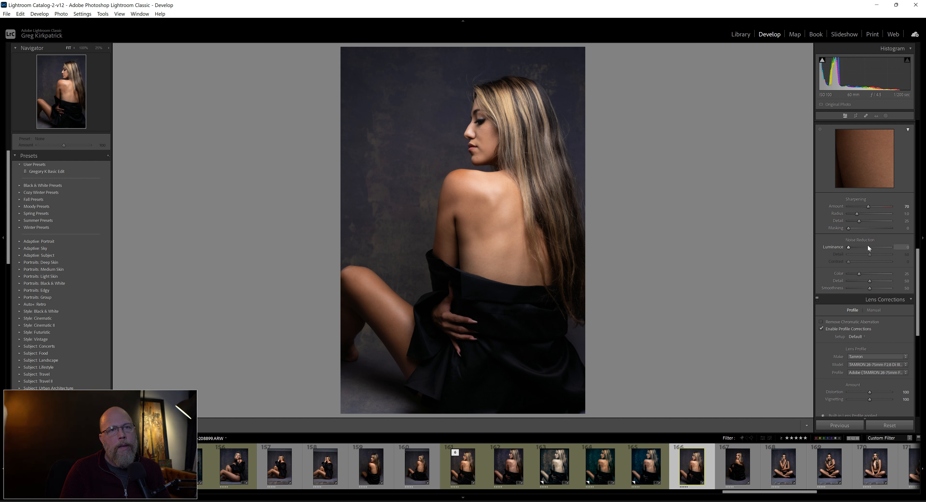
{"action": "left_click", "coordinate": [848, 228], "text": "alt"}
{"action": "left_click_drag", "start_coordinate": [848, 228], "coordinate": [881, 229]}
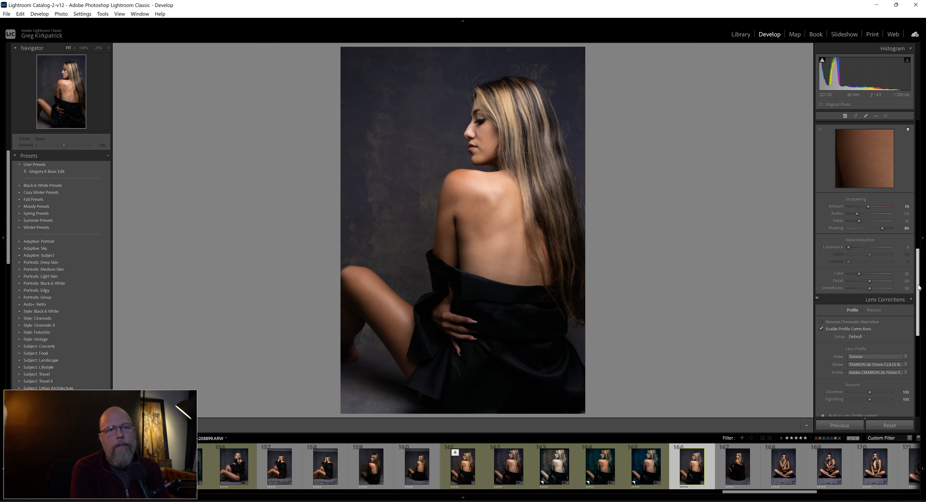
{"action": "left_click_drag", "start_coordinate": [919, 288], "coordinate": [922, 151]}
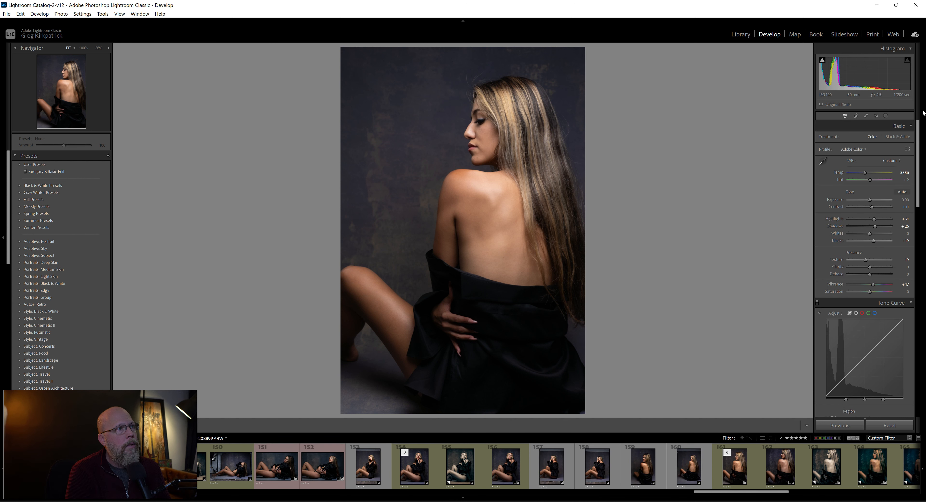
Activate the Heal brush for the stray hairs above the woman's forehead and reduce its size to about 19
{"action": "left_click", "coordinate": [471, 68]}
{"action": "left_click", "coordinate": [469, 96]}
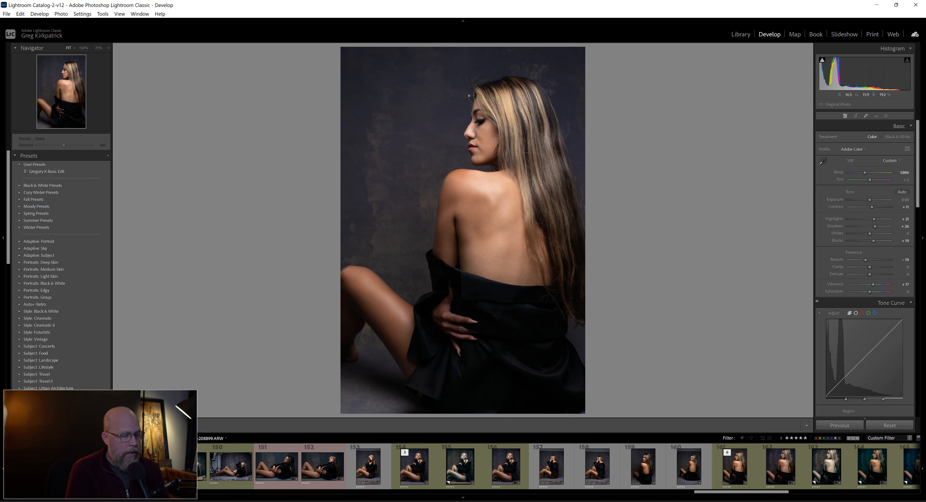
{"action": "left_click", "coordinate": [469, 96]}
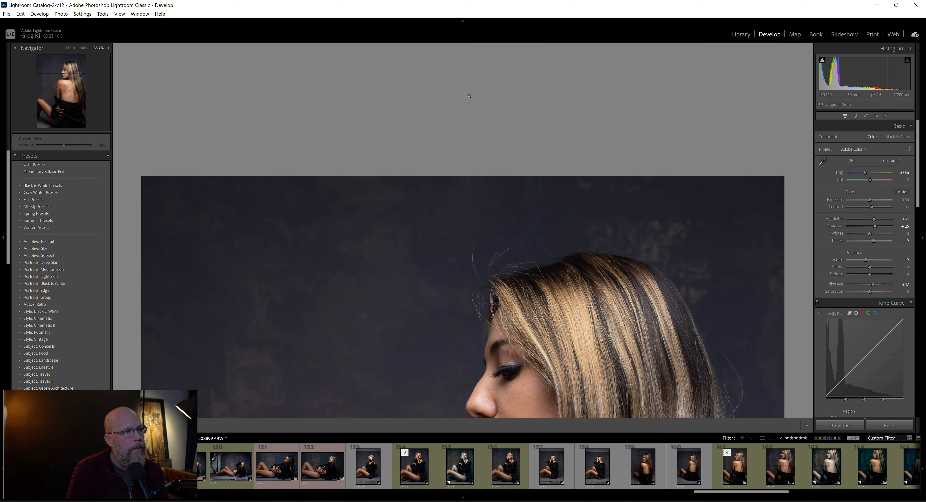
{"action": "left_click", "coordinate": [551, 327]}
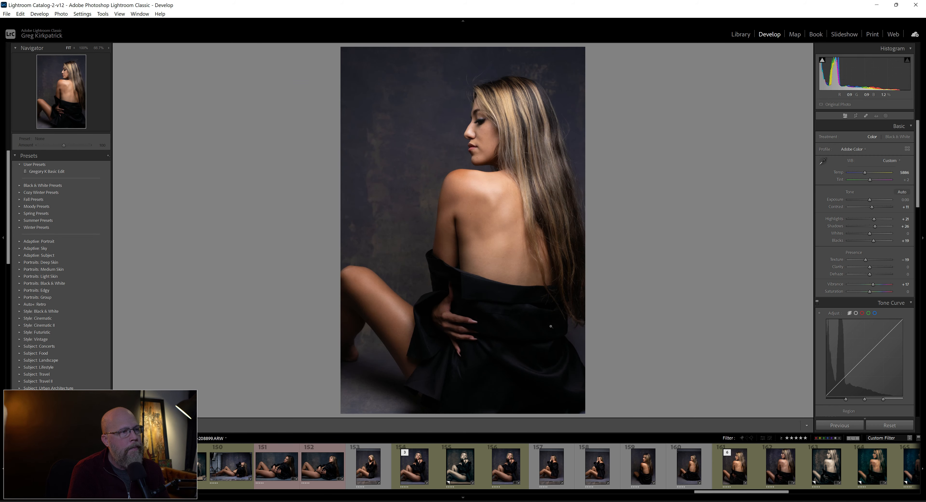
{"action": "left_click", "coordinate": [514, 266]}
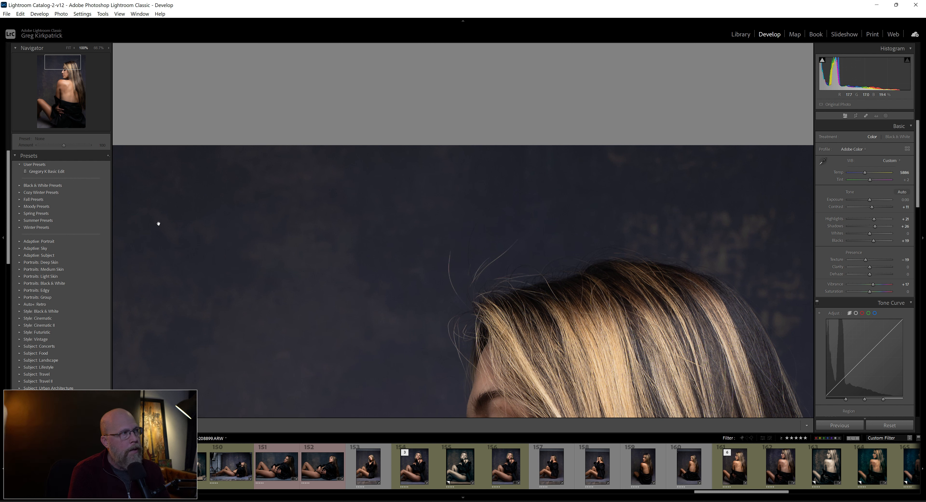
{"action": "left_click", "coordinate": [865, 115]}
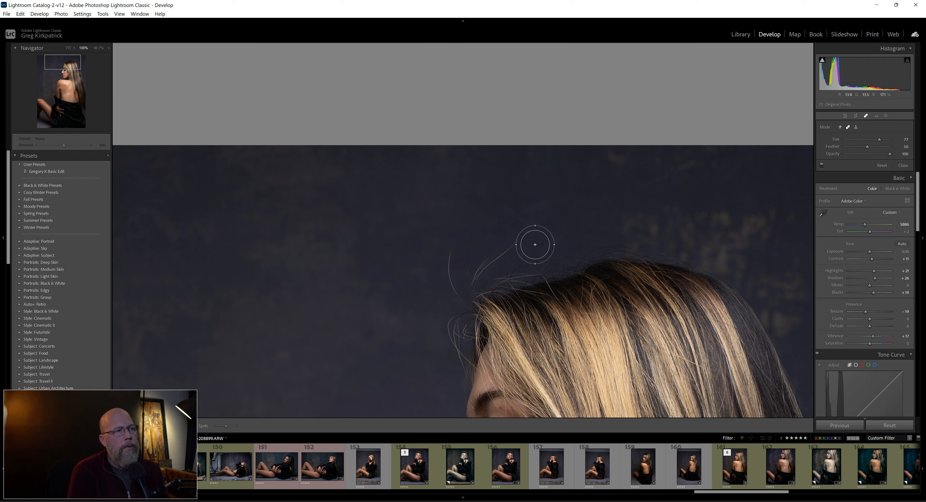
{"action": "scroll", "coordinate": [499, 214], "scroll_direction": "down", "scroll_amount": 8}
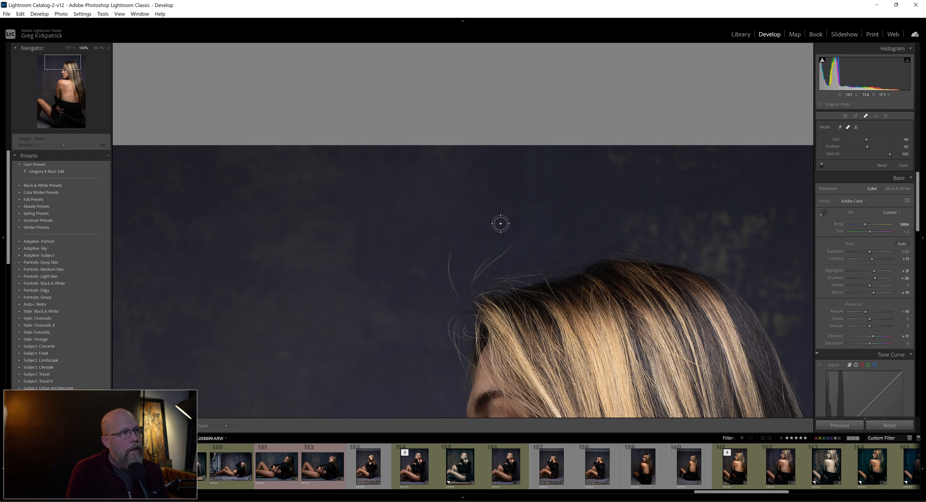
{"action": "scroll", "coordinate": [500, 224], "scroll_direction": "down", "scroll_amount": 6}
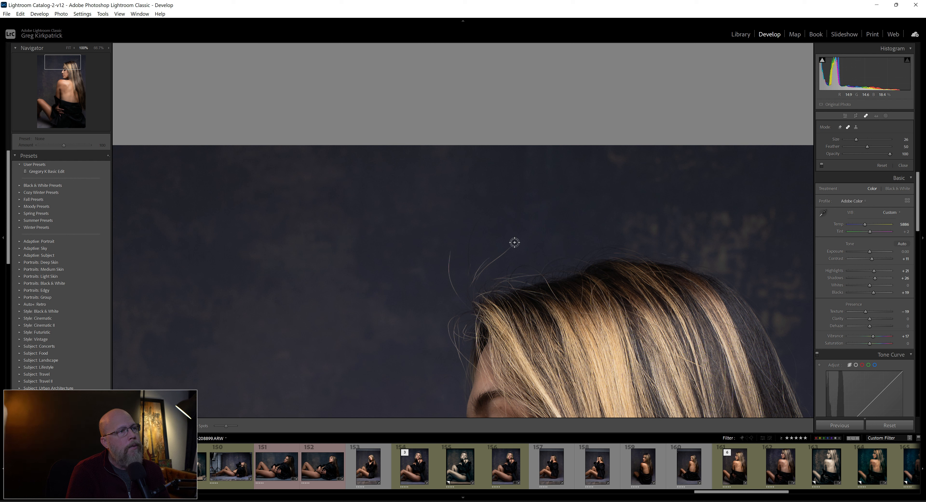
{"action": "scroll", "coordinate": [515, 242], "scroll_direction": "down", "scroll_amount": 1}
{"action": "scroll", "coordinate": [517, 240], "scroll_direction": "down", "scroll_amount": 1}
Heal the flyaway hair strands on the backdrop above the forehead, sampling from clean areas of the nearby backdrop
{"action": "left_click_drag", "start_coordinate": [519, 239], "coordinate": [474, 284]}
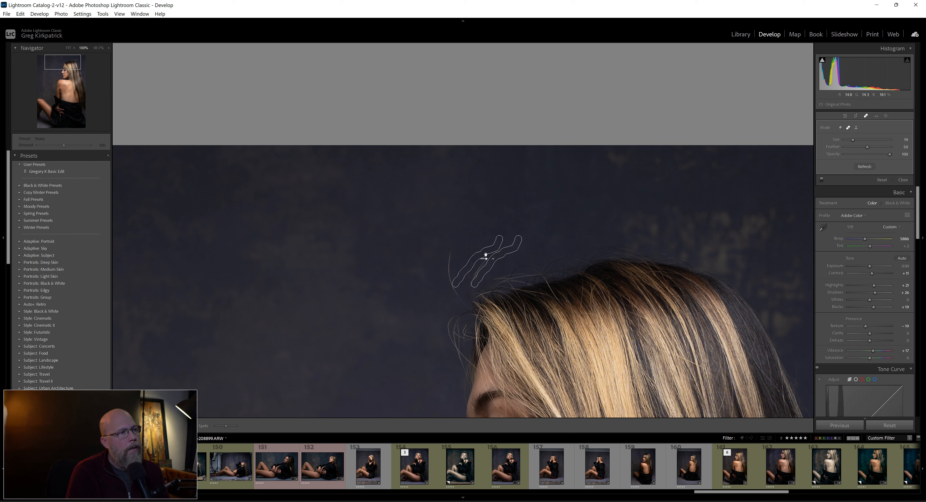
{"action": "mouse_move", "coordinate": [510, 226]}
{"action": "left_mouse_down"}
{"action": "mouse_move", "coordinate": [522, 219]}
{"action": "mouse_move", "coordinate": [471, 259]}
{"action": "mouse_move", "coordinate": [476, 280]}
{"action": "left_mouse_up"}
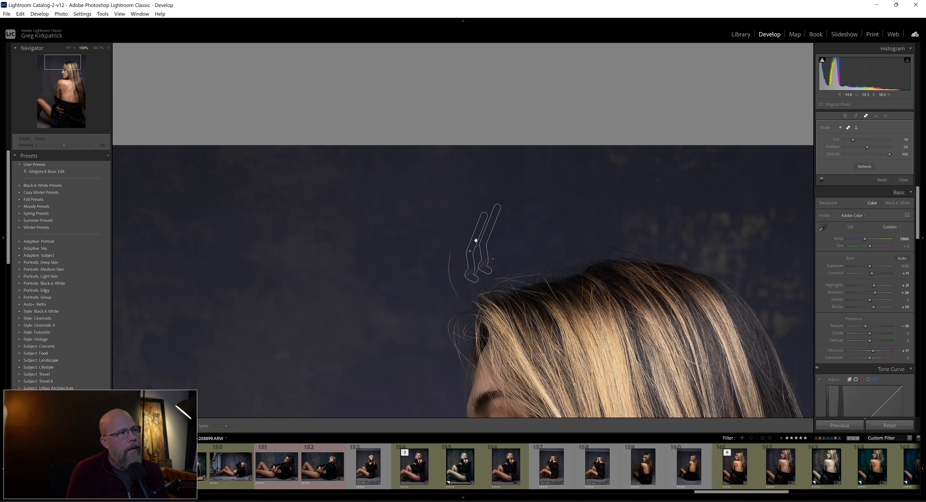
{"action": "left_click_drag", "start_coordinate": [476, 239], "coordinate": [461, 197]}
{"action": "mouse_move", "coordinate": [459, 230]}
{"action": "left_mouse_down"}
{"action": "mouse_move", "coordinate": [488, 228]}
{"action": "mouse_move", "coordinate": [527, 207]}
{"action": "mouse_move", "coordinate": [473, 226]}
{"action": "mouse_move", "coordinate": [448, 261]}
{"action": "mouse_move", "coordinate": [463, 304]}
{"action": "left_mouse_up"}
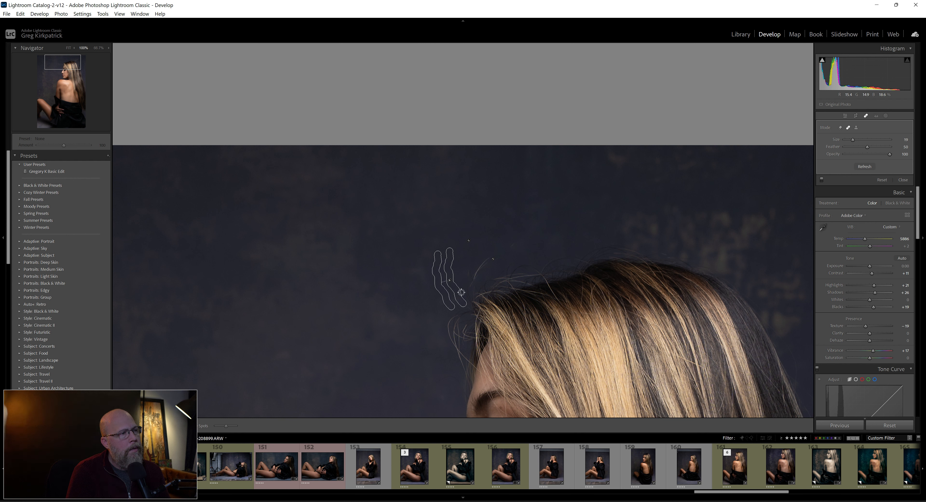
{"action": "left_click", "coordinate": [473, 282]}
{"action": "left_click_drag", "start_coordinate": [471, 279], "coordinate": [514, 243]}
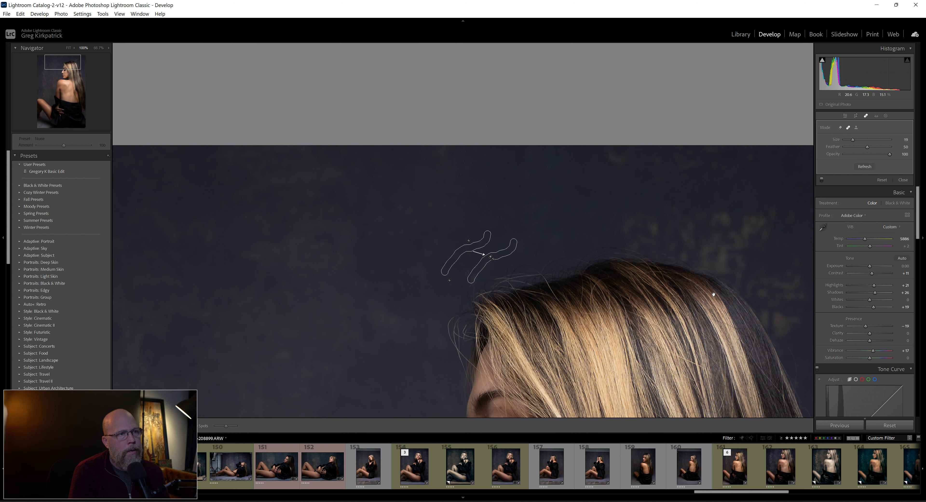
Heal the long curved flyaway strand behind the head and its short remaining end, checking the result with the healing overlays hidden
{"action": "left_click_drag", "start_coordinate": [689, 283], "coordinate": [434, 163]}
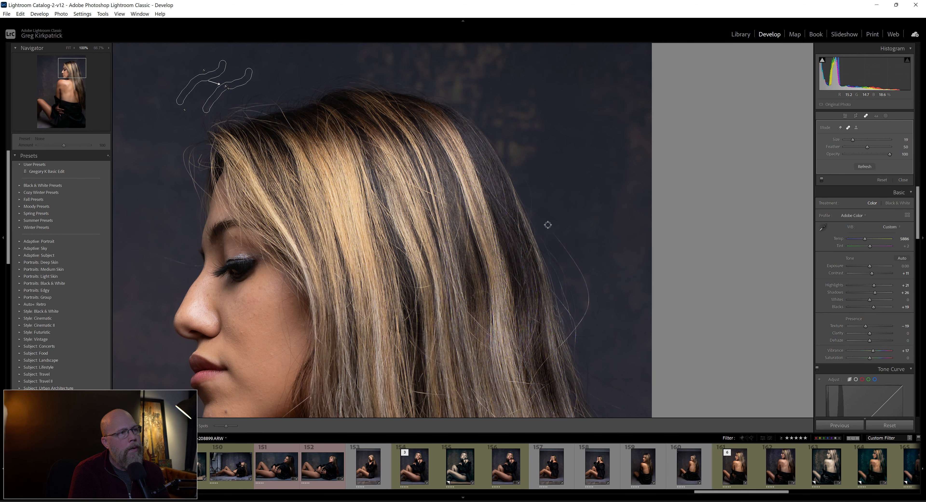
{"action": "mouse_move", "coordinate": [549, 227]}
{"action": "left_mouse_down"}
{"action": "mouse_move", "coordinate": [581, 273]}
{"action": "mouse_move", "coordinate": [581, 321]}
{"action": "left_mouse_up"}
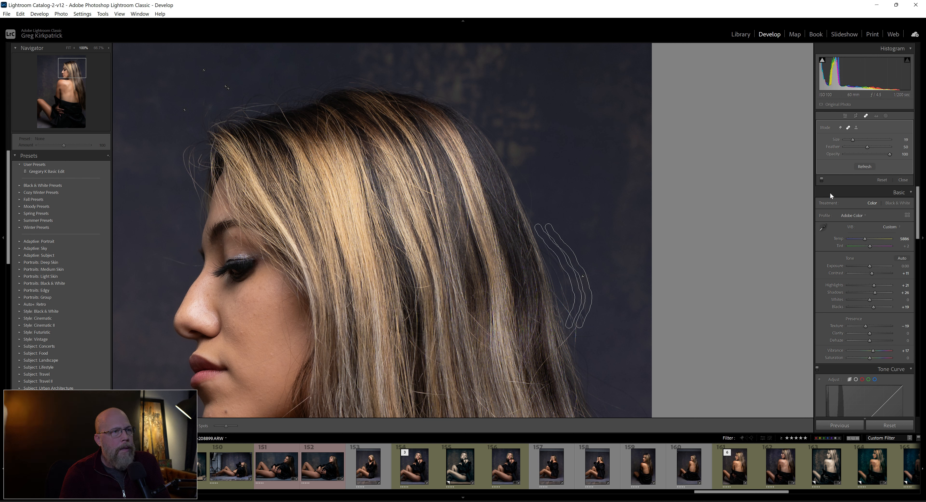
{"action": "left_click", "coordinate": [866, 115]}
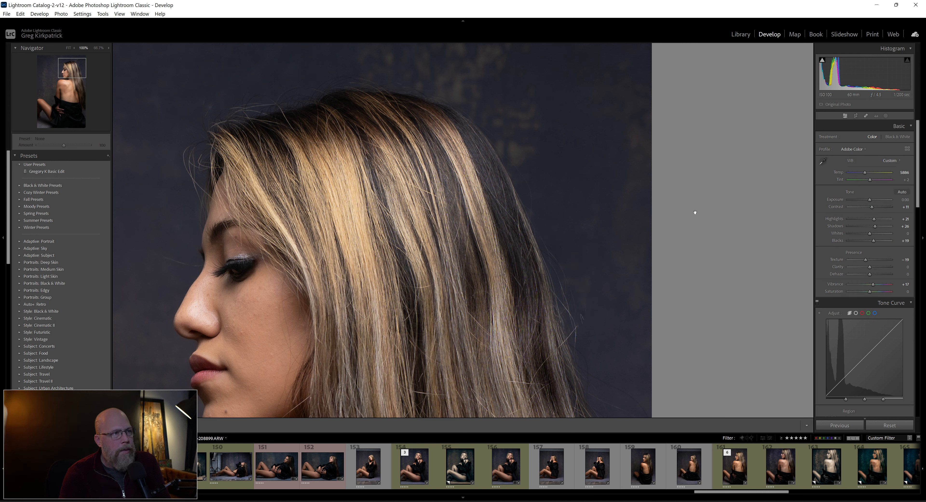
{"action": "left_click", "coordinate": [866, 115]}
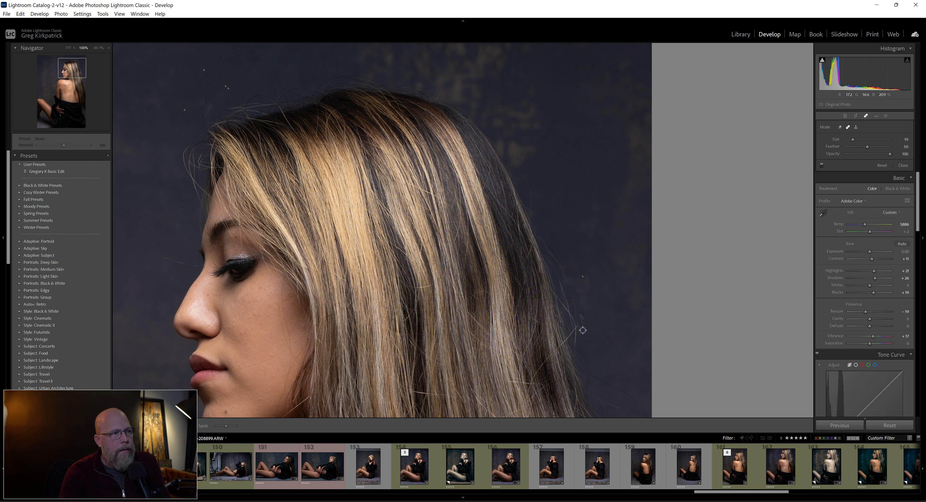
{"action": "mouse_move", "coordinate": [584, 330]}
{"action": "left_mouse_down"}
{"action": "mouse_move", "coordinate": [585, 302]}
{"action": "mouse_move", "coordinate": [606, 306]}
{"action": "mouse_move", "coordinate": [575, 325]}
{"action": "mouse_move", "coordinate": [760, 208]}
{"action": "mouse_move", "coordinate": [585, 265]}
{"action": "mouse_move", "coordinate": [598, 320]}
{"action": "left_mouse_up"}
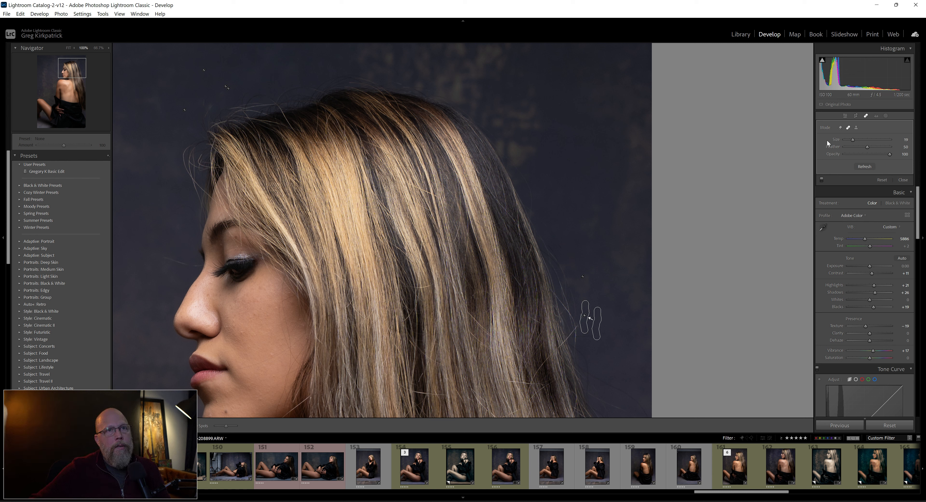
{"action": "left_click", "coordinate": [863, 116]}
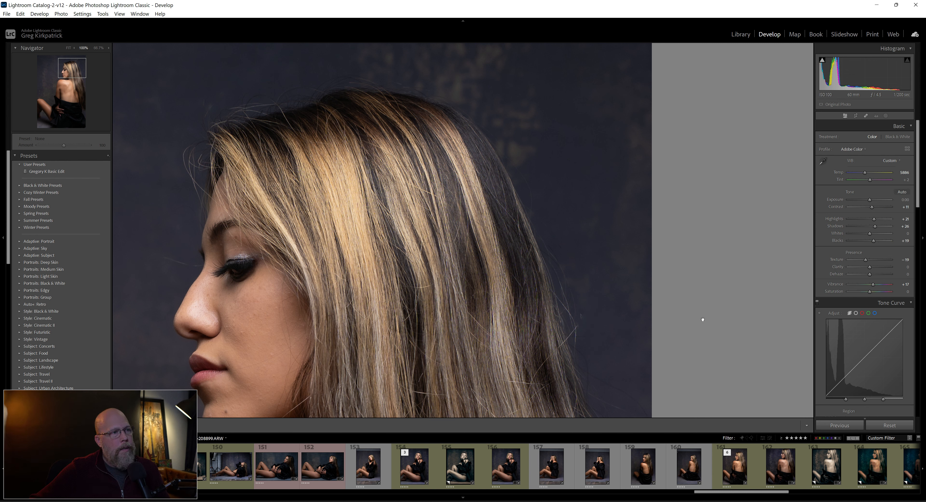
Slightly reposition the short heal spot behind the head and check the retouched area without the healing overlays
{"action": "left_click", "coordinate": [866, 117]}
{"action": "left_click_drag", "start_coordinate": [549, 228], "coordinate": [584, 326]}
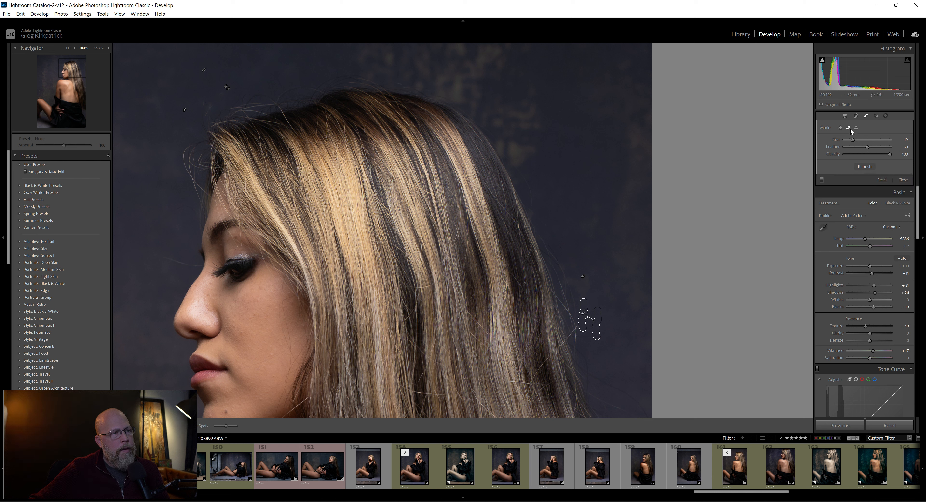
{"action": "left_click", "coordinate": [865, 115]}
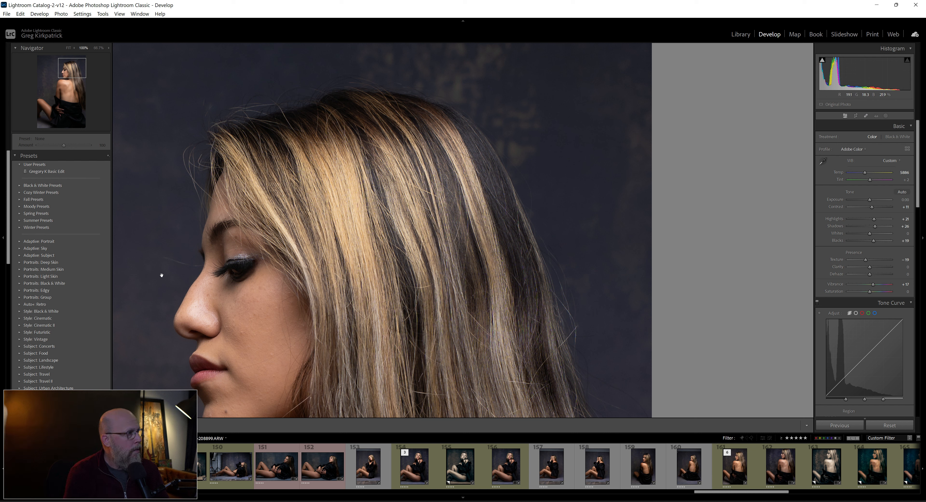
{"action": "left_click", "coordinate": [866, 115]}
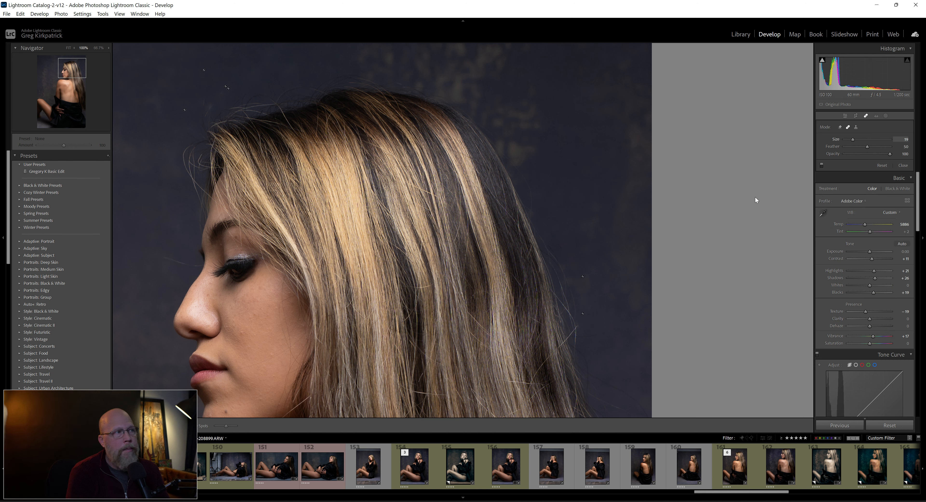
Heal the stray strand on the backdrop in front of the woman's eye, close the healing tool and show the whole portrait
{"action": "left_click", "coordinate": [199, 267]}
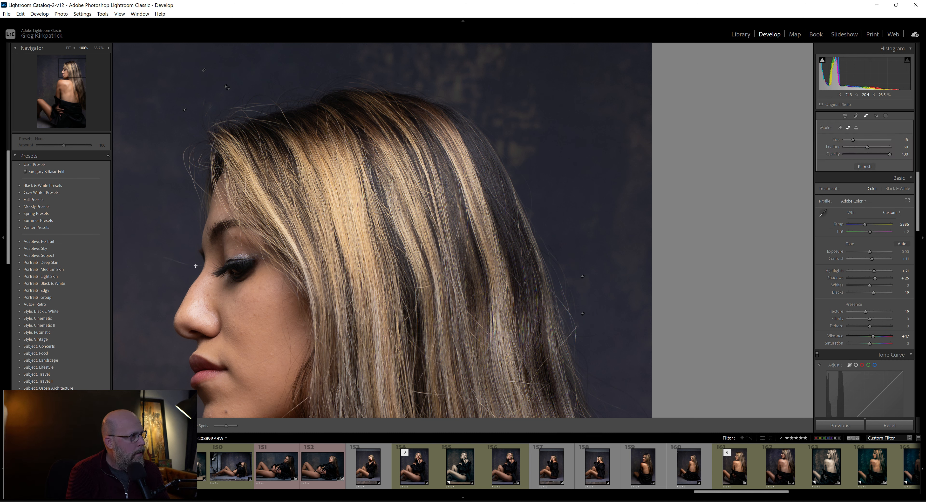
{"action": "left_click_drag", "start_coordinate": [199, 267], "coordinate": [171, 261]}
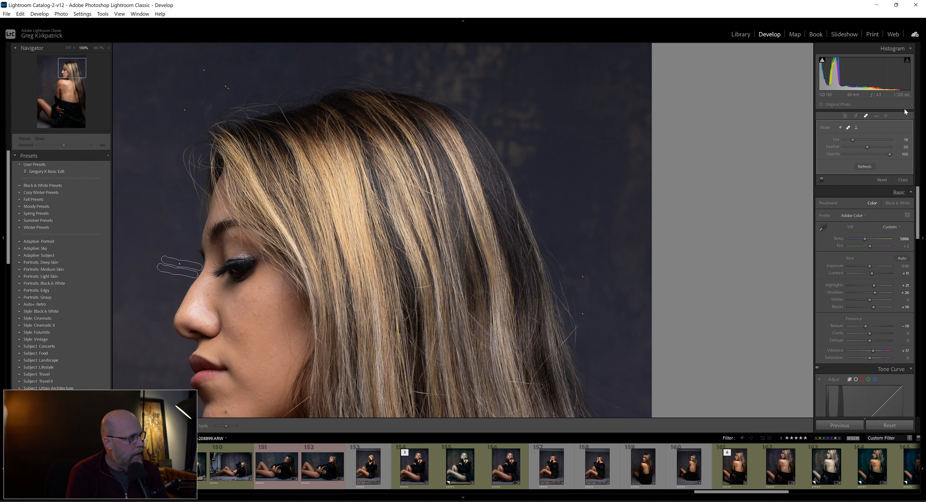
{"action": "left_click", "coordinate": [865, 113]}
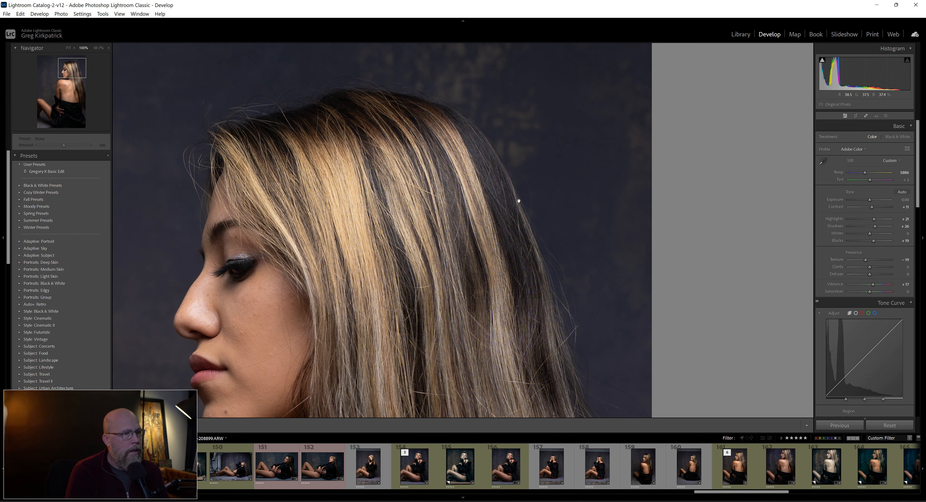
{"action": "left_click", "coordinate": [66, 47]}
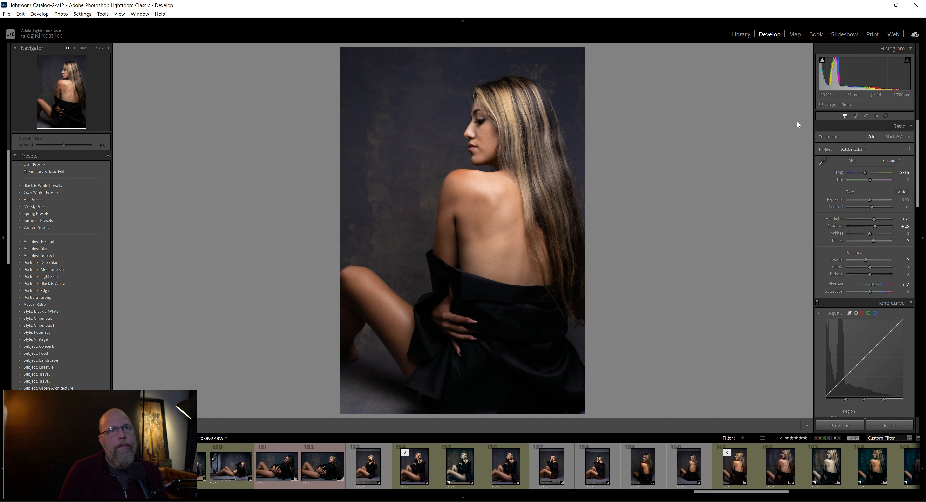
Create a Background mask and increase its backdrop detail with Clarity 43, Texture 87 and a slight Contrast boost
{"action": "left_click", "coordinate": [886, 114]}
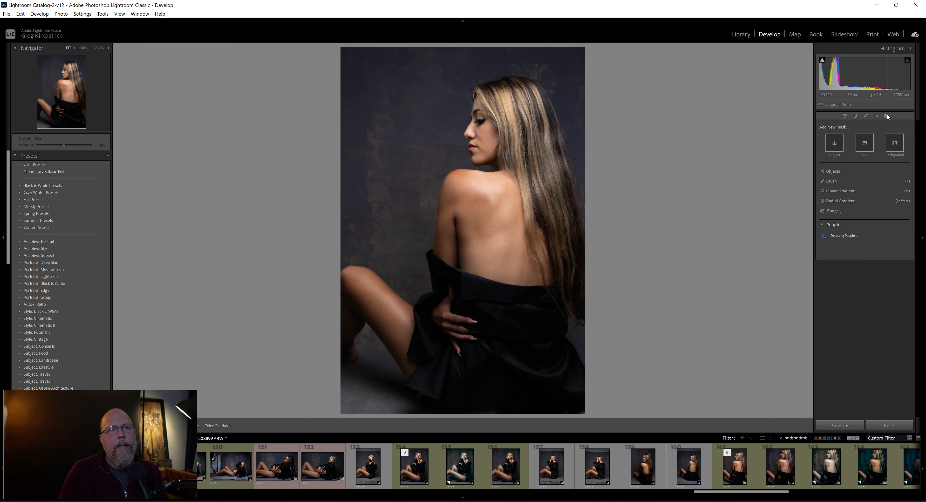
{"action": "left_click", "coordinate": [894, 146]}
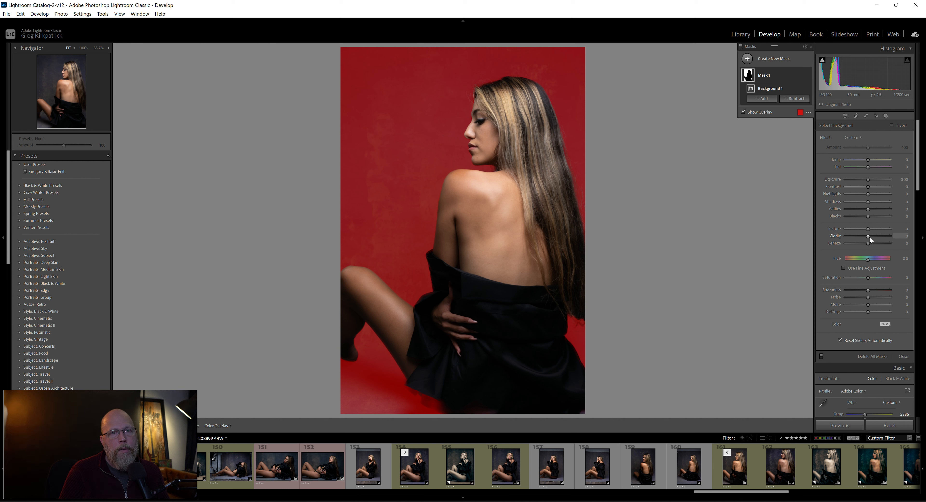
{"action": "left_click_drag", "start_coordinate": [867, 235], "coordinate": [875, 235]}
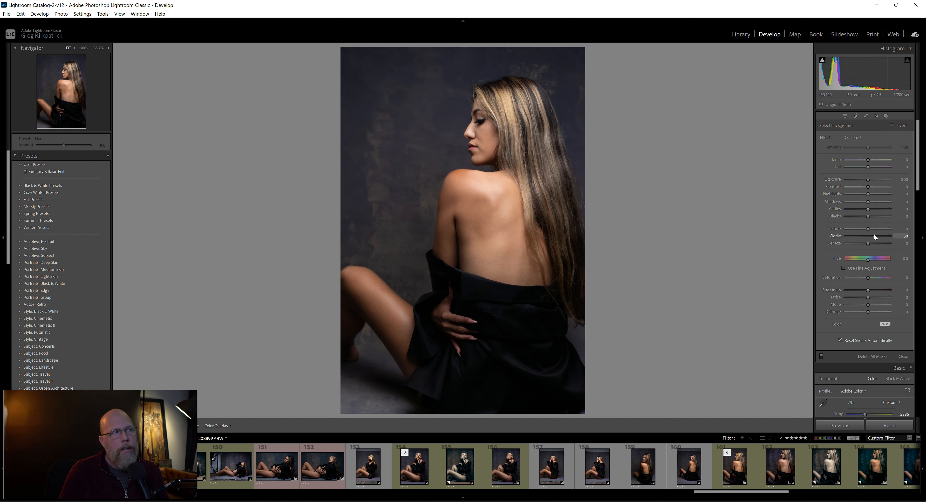
{"action": "left_click_drag", "start_coordinate": [868, 186], "coordinate": [872, 184]}
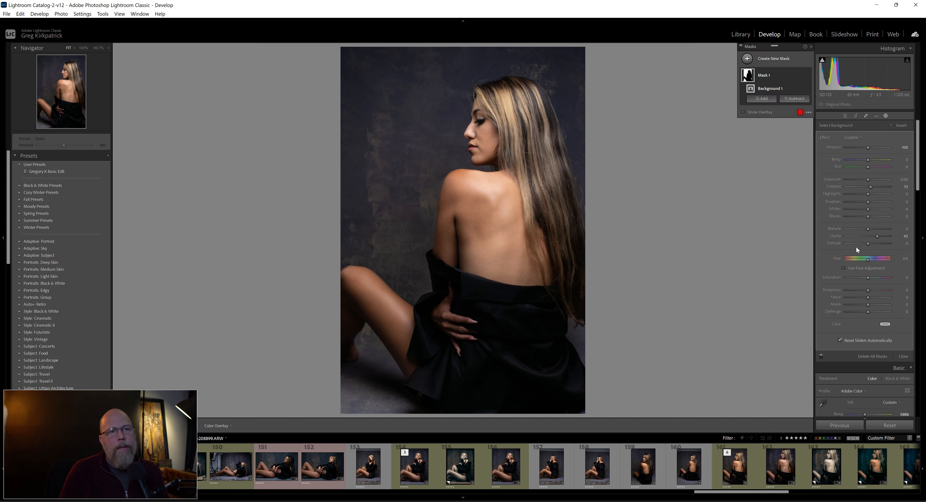
{"action": "left_click_drag", "start_coordinate": [866, 229], "coordinate": [885, 229]}
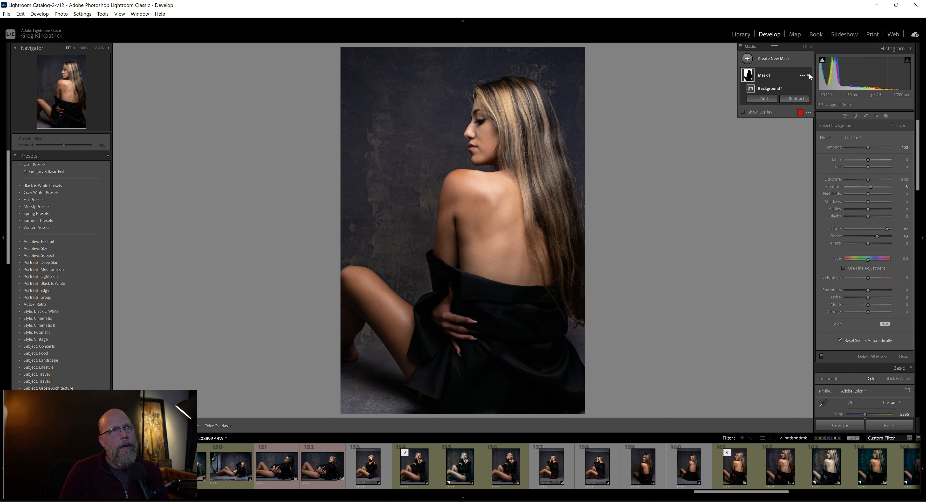
Compare the portrait with and without the background mask's adjustments, then close masking
{"action": "left_click", "coordinate": [809, 74]}
{"action": "left_click", "coordinate": [809, 74]}
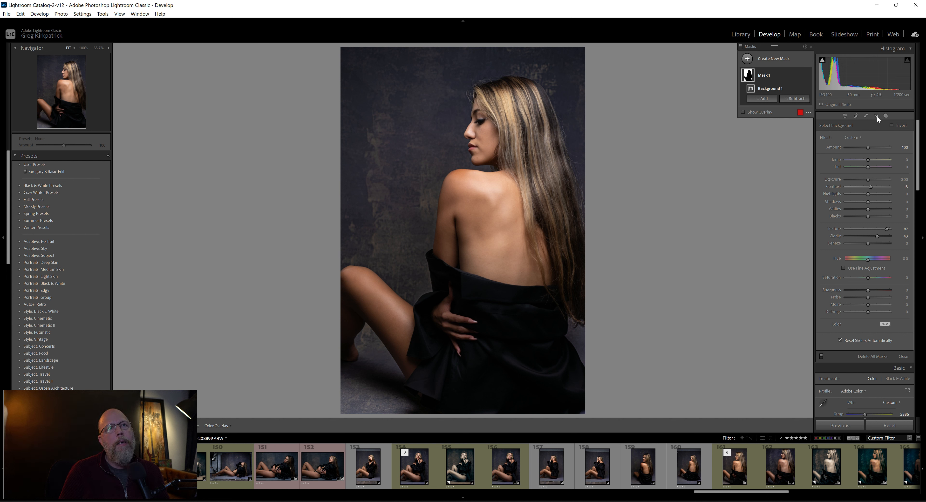
{"action": "left_click", "coordinate": [884, 115]}
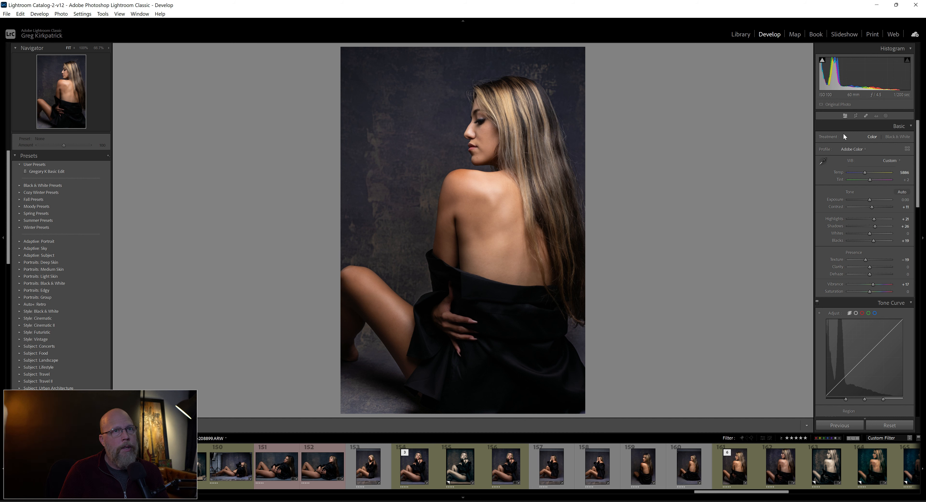
Crop the portrait to the 4 x 5 / 8 x 10 aspect ratio, positioned to trim more below the woman than above her
{"action": "left_click", "coordinate": [857, 116]}
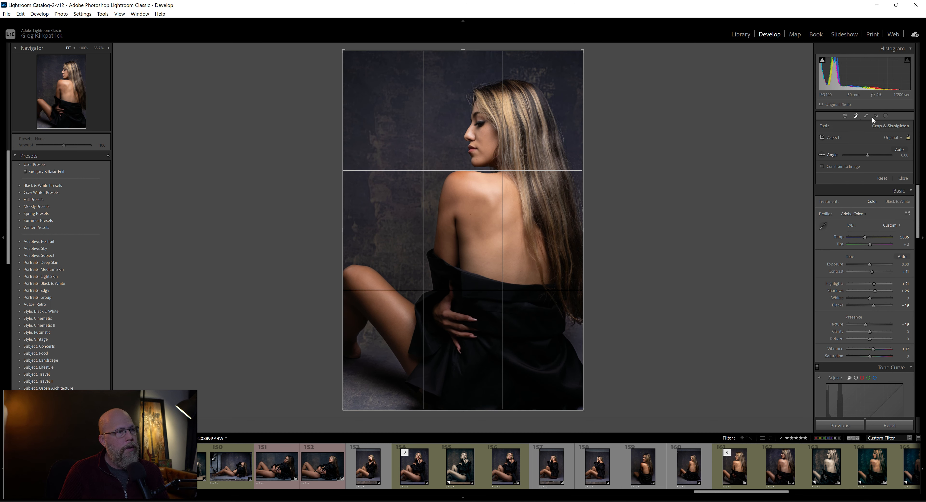
{"action": "left_click", "coordinate": [887, 138]}
{"action": "left_click", "coordinate": [844, 185]}
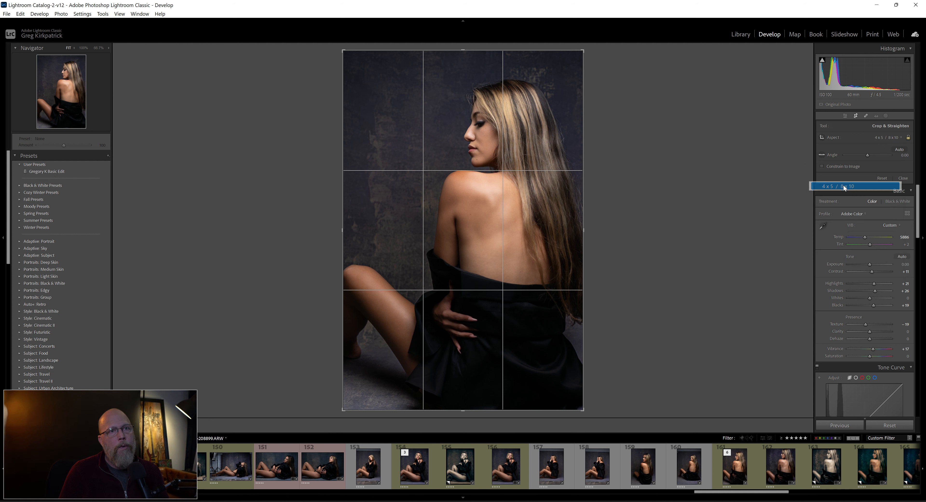
{"action": "left_click_drag", "start_coordinate": [472, 307], "coordinate": [448, 350]}
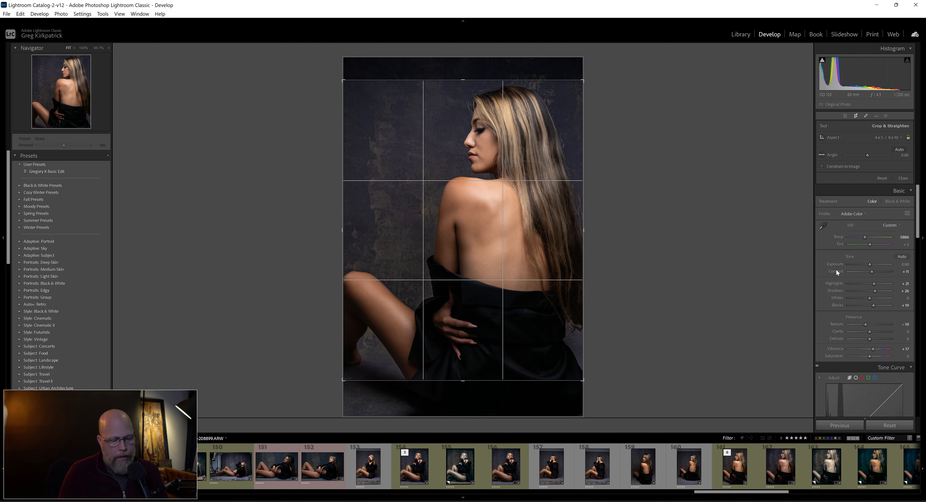
{"action": "key", "text": "Return"}
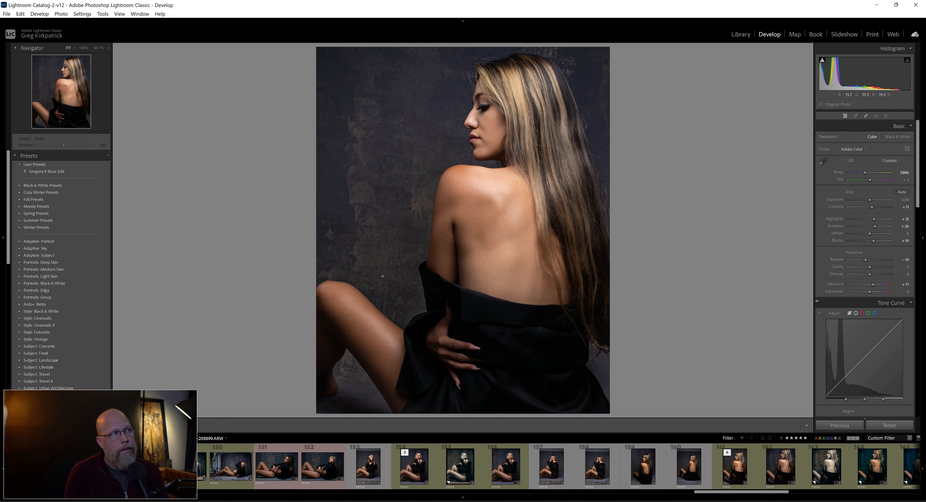
Reset the portrait's crop to the original full frame and apply it
{"action": "left_click", "coordinate": [855, 116]}
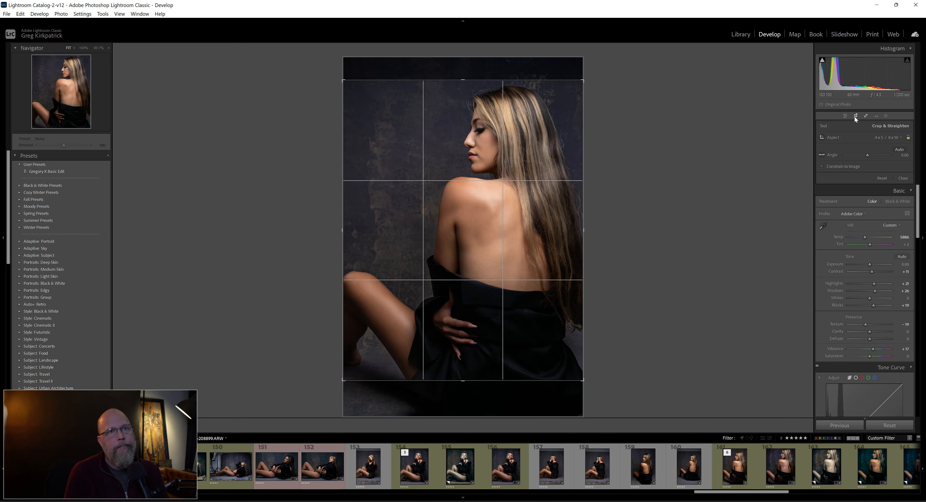
{"action": "left_click", "coordinate": [883, 178]}
{"action": "key", "text": "Return"}
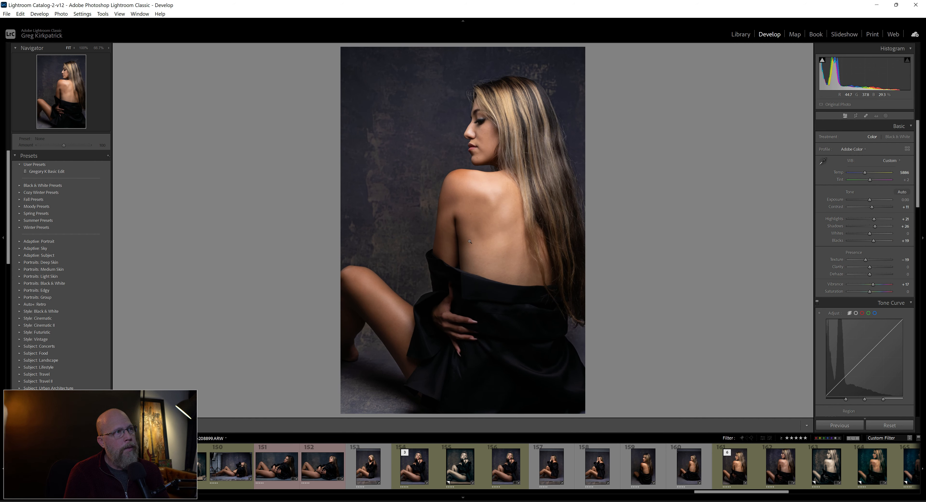